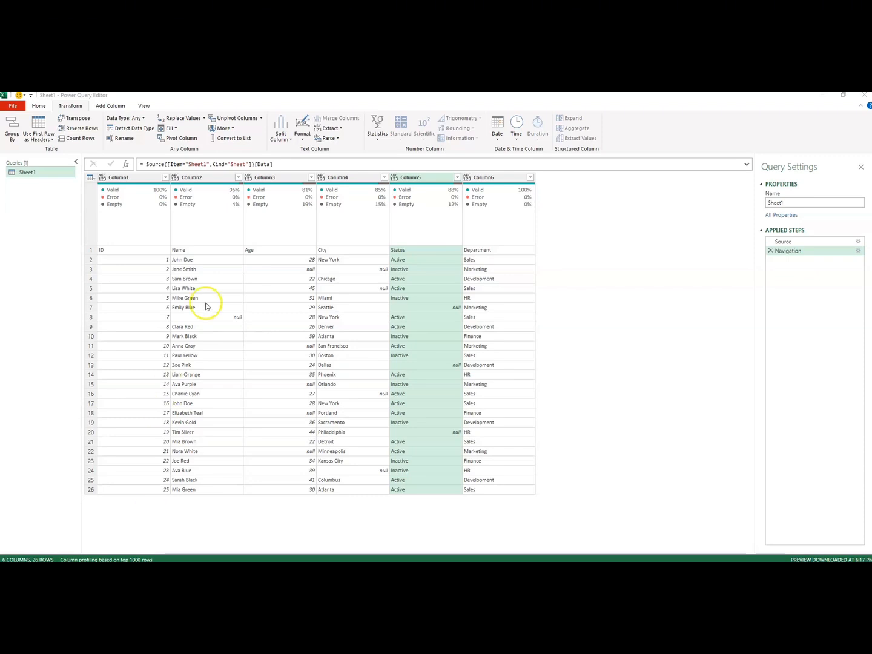
Promote the first row of the Sheet1 query, holding ID, Name, Age, City, Status and Department, to column headers.
left_click(144, 178)
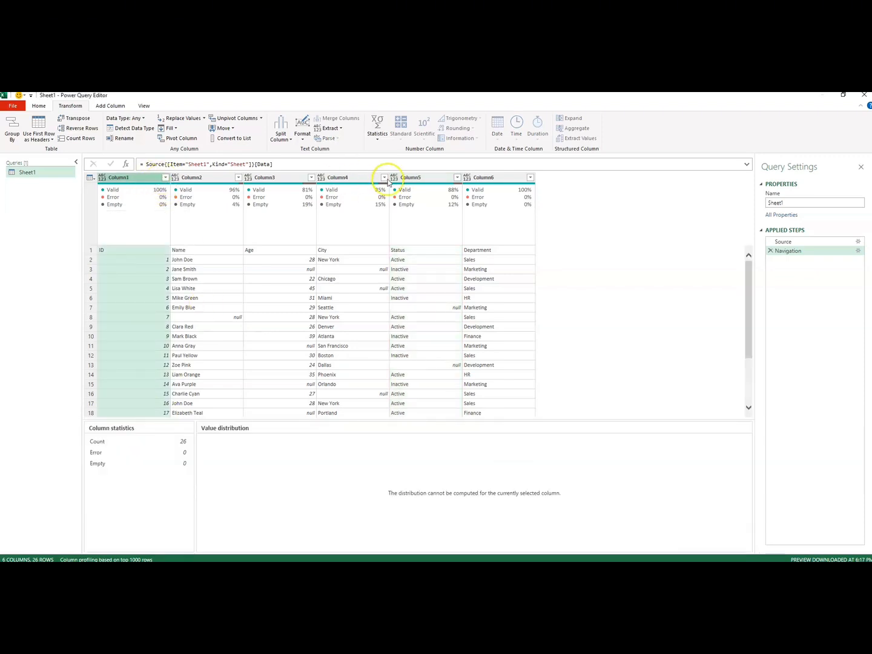
left_click(114, 250)
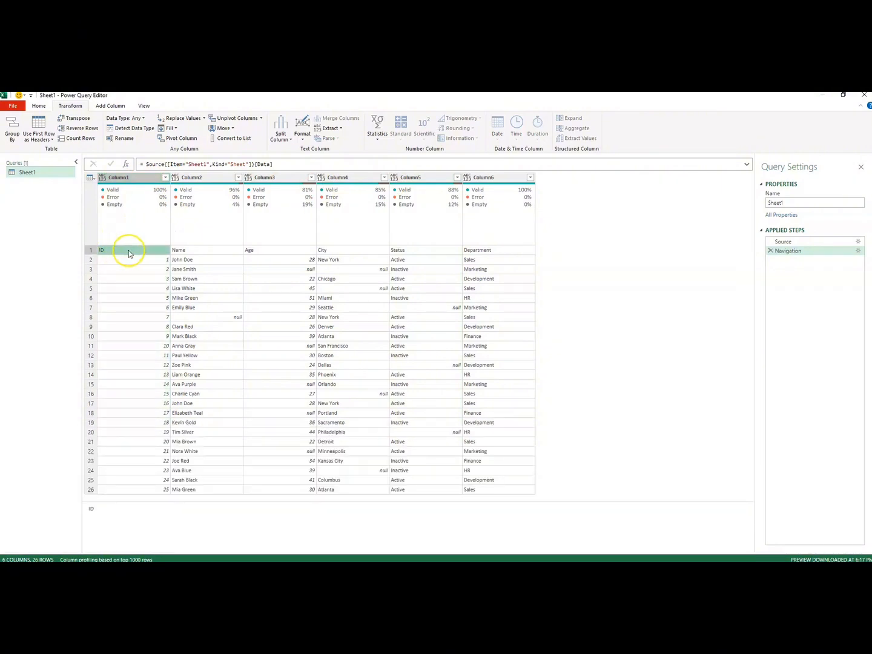
left_click(194, 250)
left_click(250, 252)
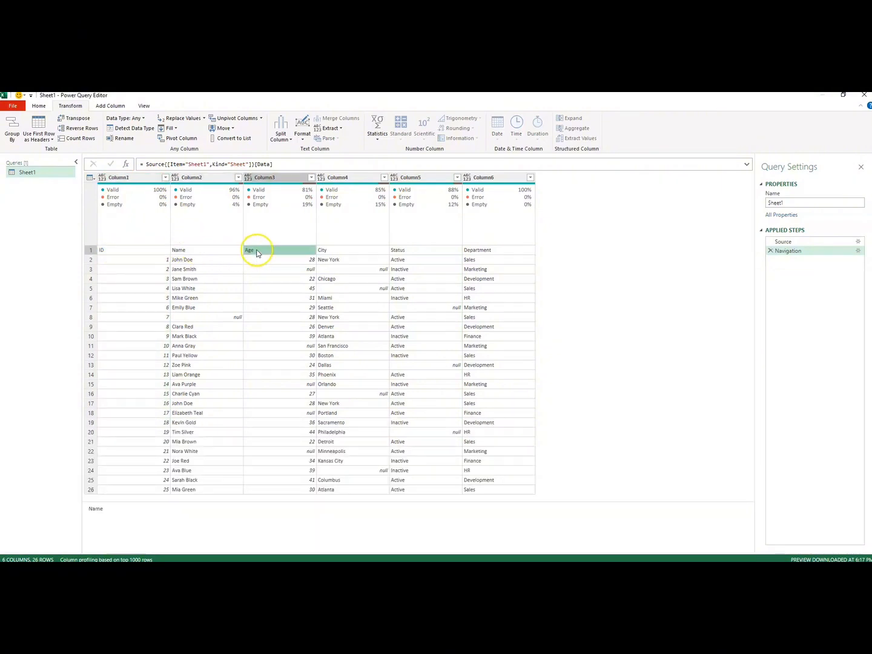
left_click(330, 251)
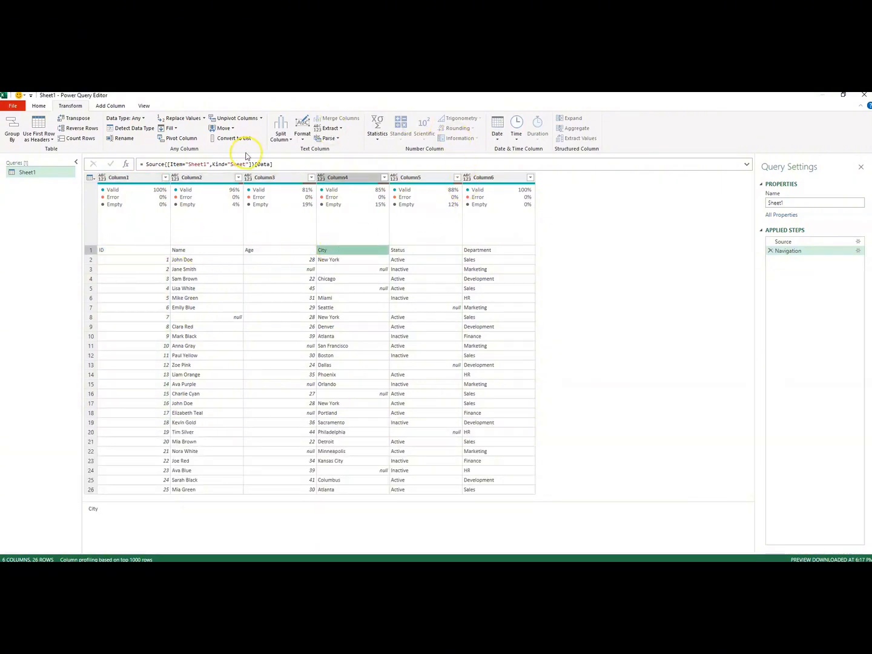
left_click(38, 106)
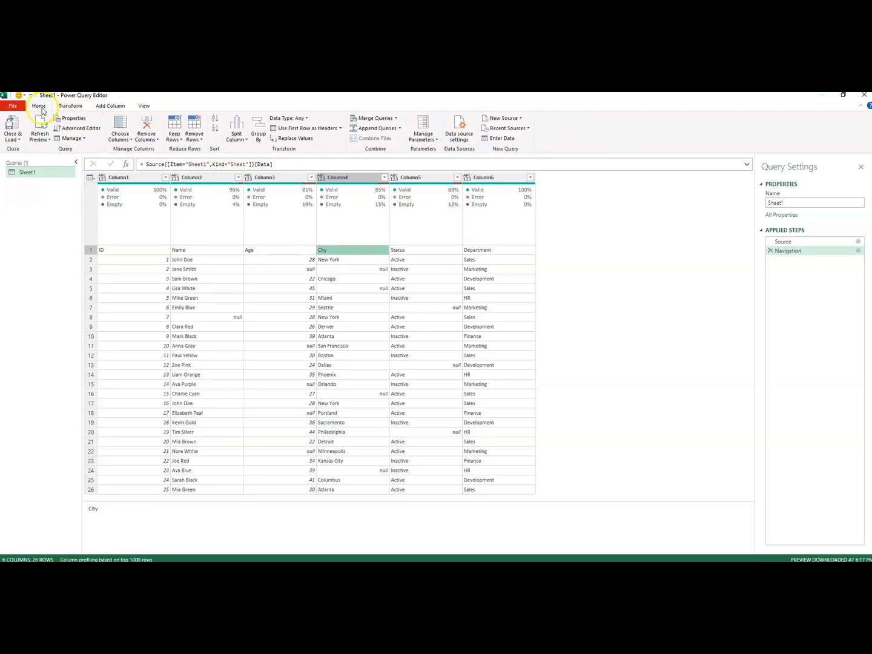
left_click(312, 130)
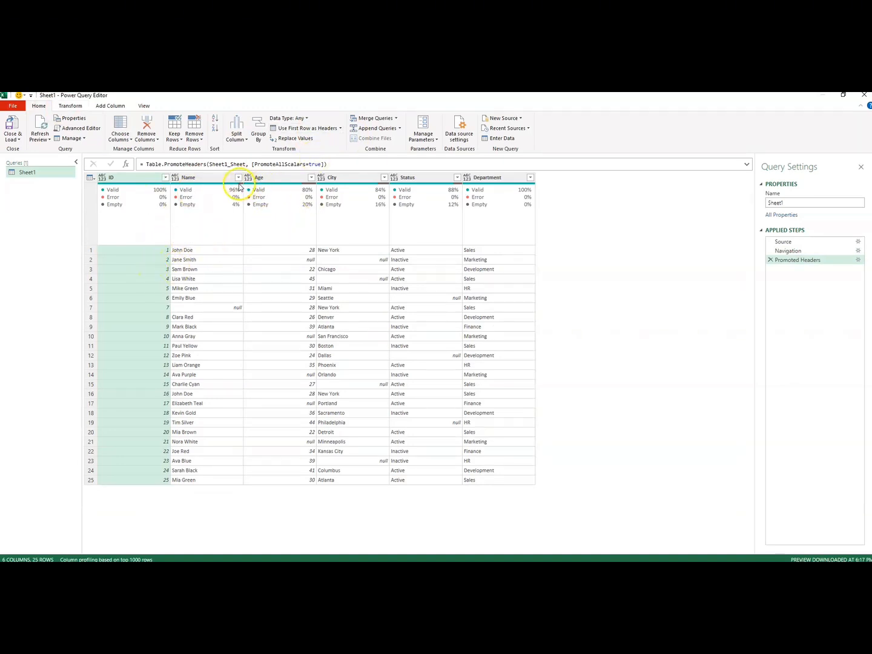
Fill the empty cells in the Name column downward from the values above them.
mouse_move(241, 189)
mouse_move(205, 187)
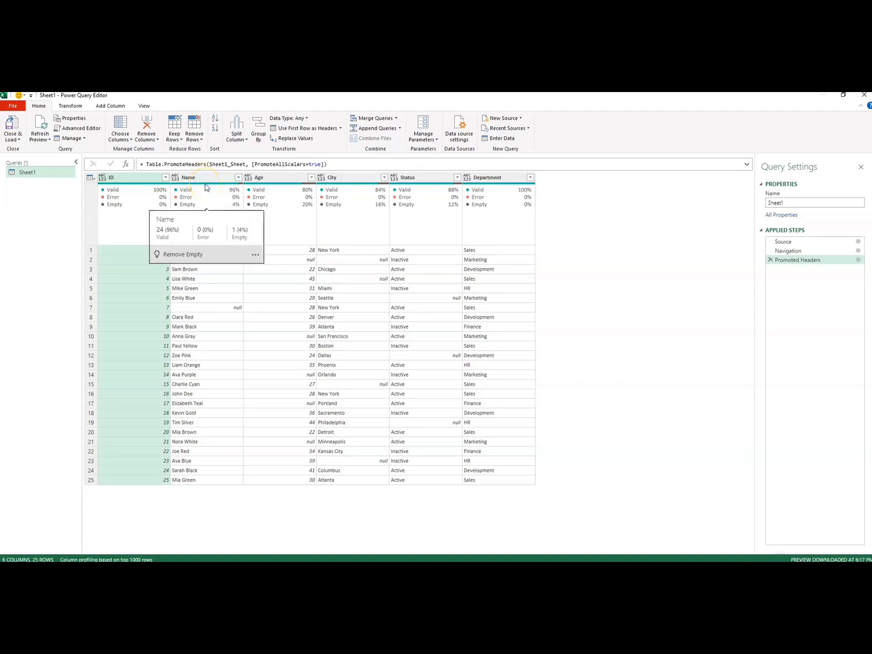
left_click(308, 233)
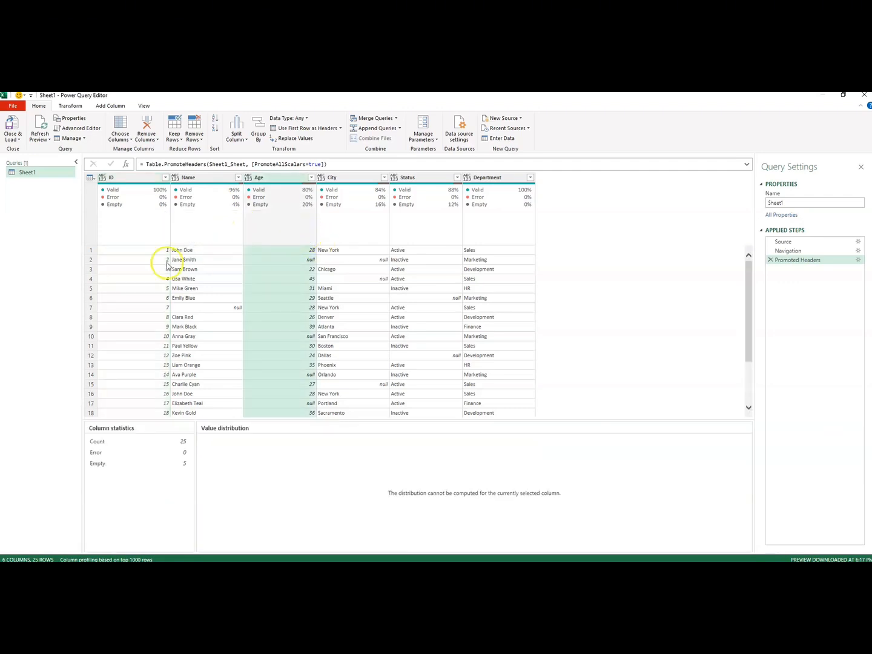
left_click(133, 230)
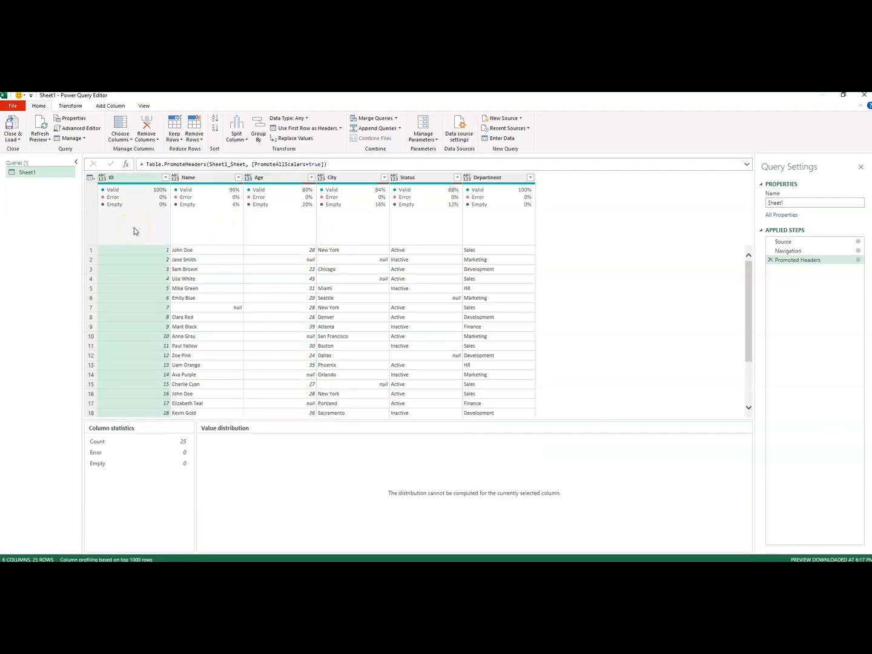
left_click(199, 233)
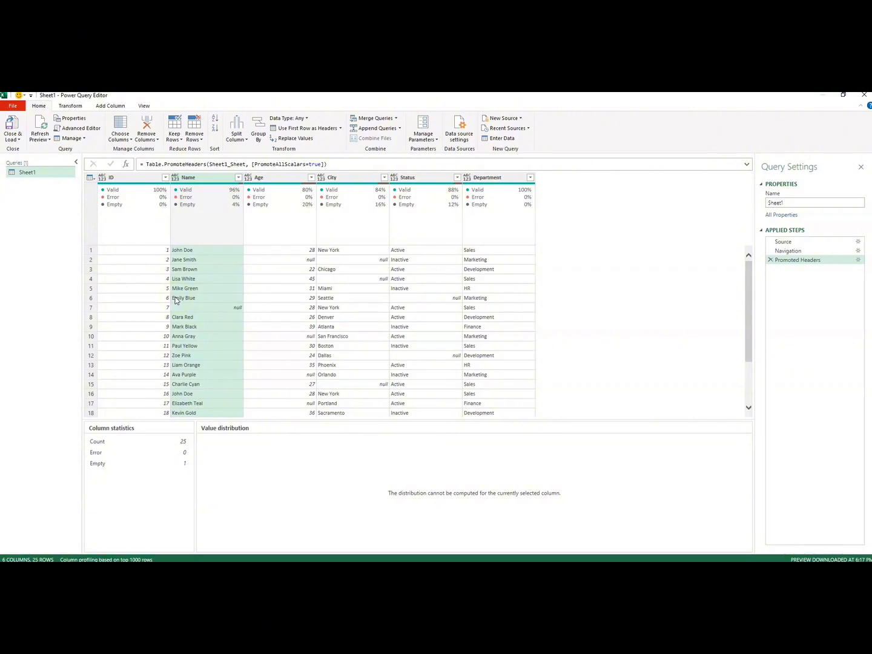
left_click(177, 313)
left_click(193, 181)
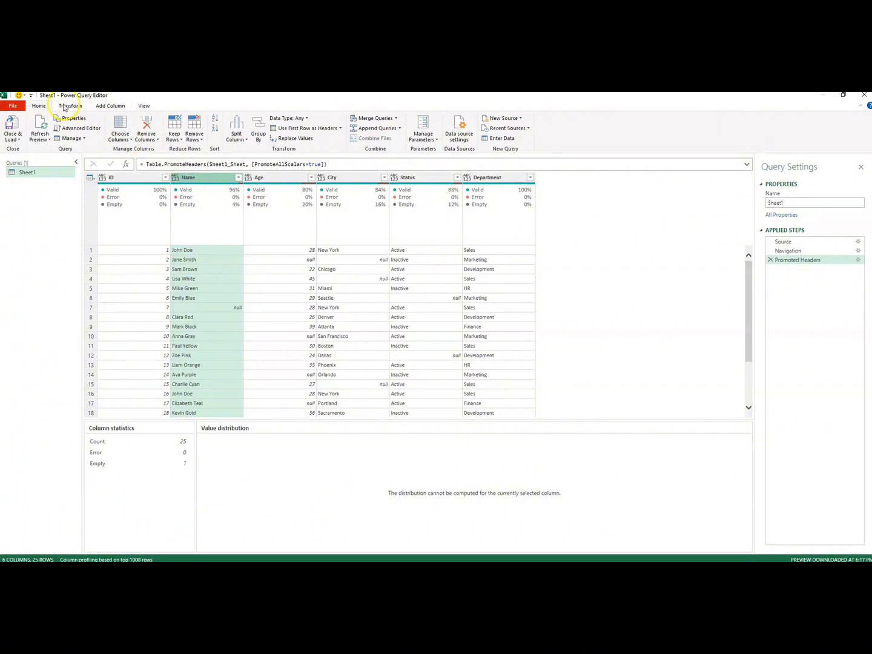
left_click(67, 107)
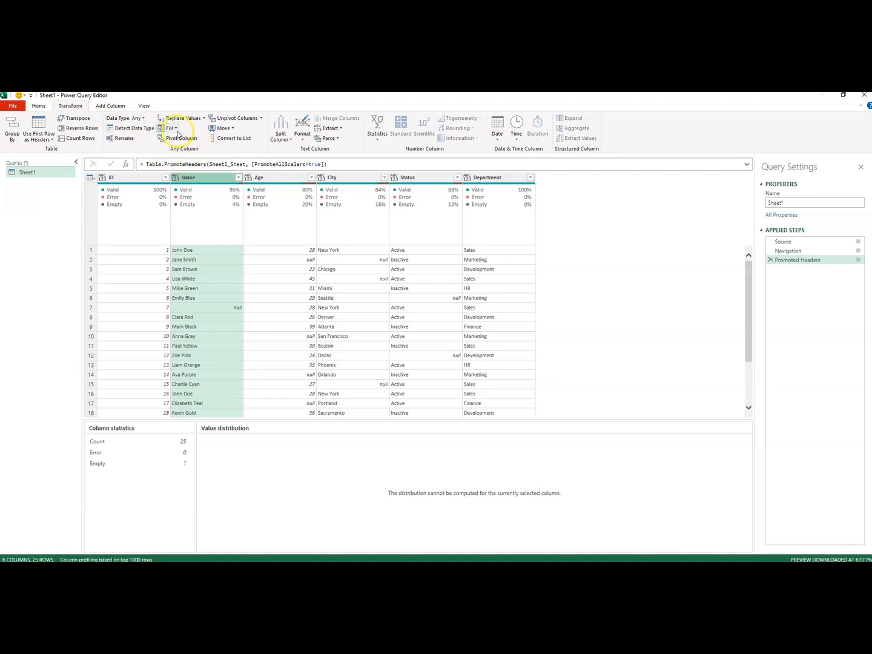
left_click(176, 129)
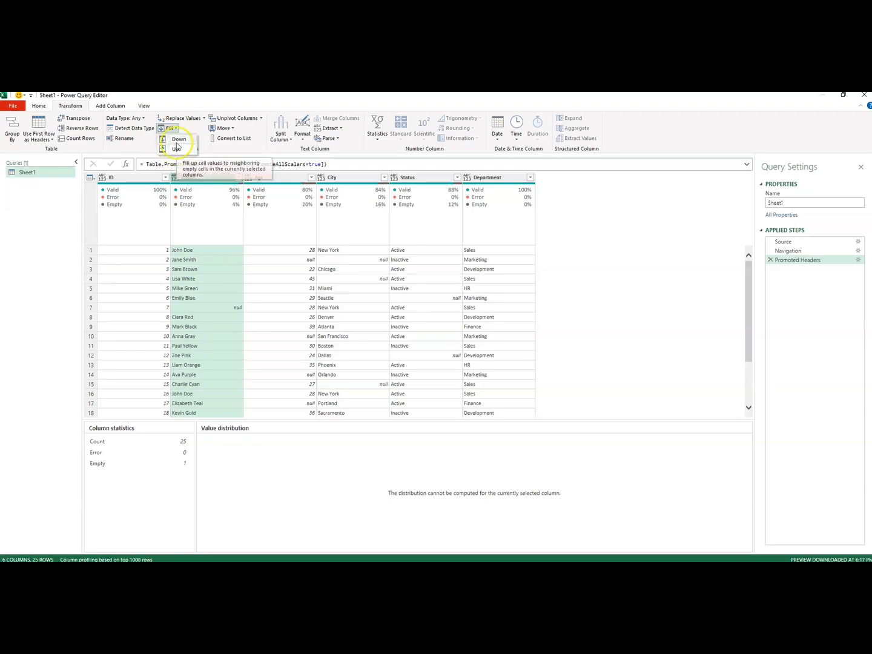
left_click(178, 140)
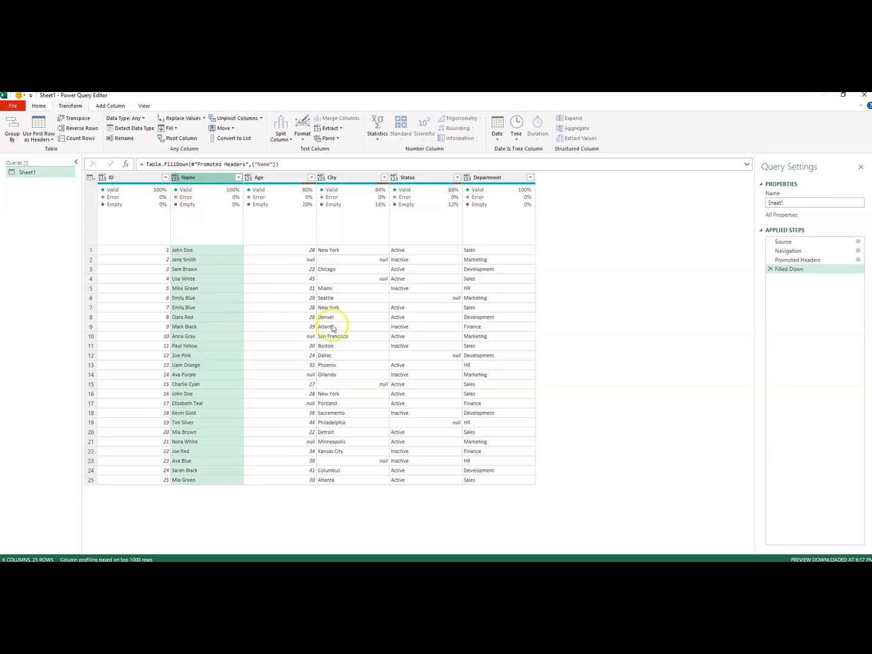
Fill the empty cells in the City column upward from the values below them.
left_click(330, 177)
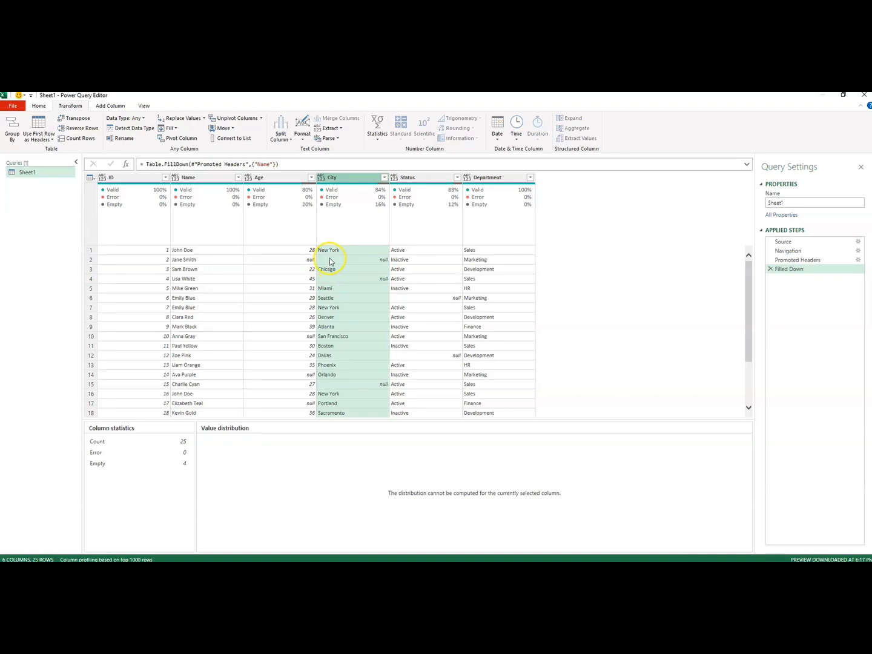
left_click(173, 129)
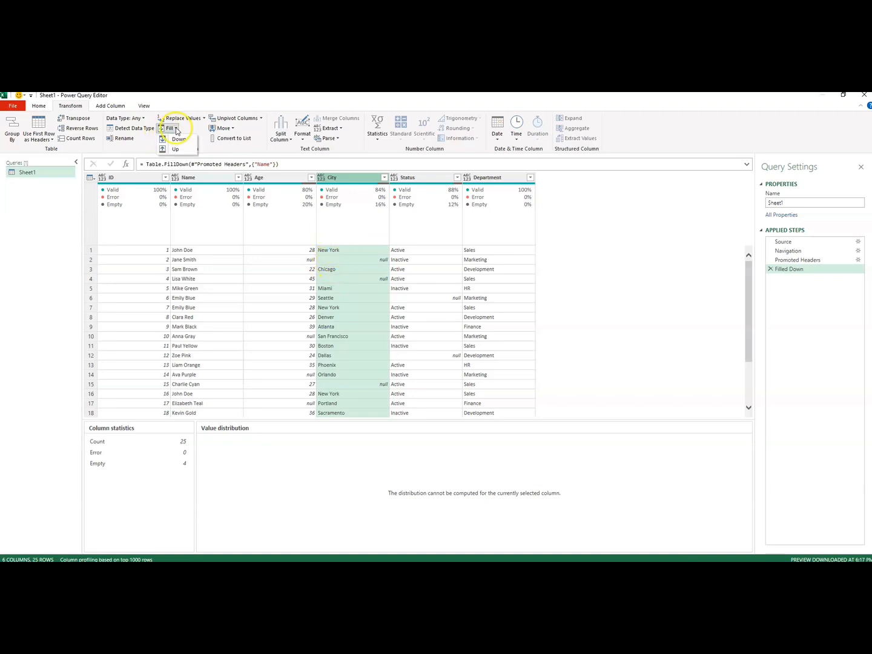
left_click(175, 149)
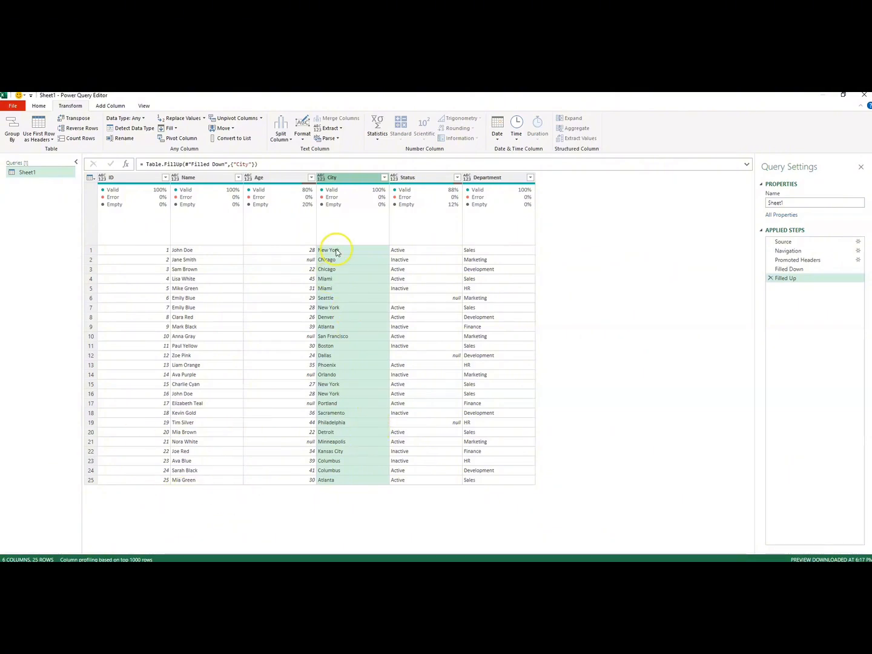
Examine the column statistics of the City, Status, Name and Age columns for remaining empty values.
left_click(334, 179)
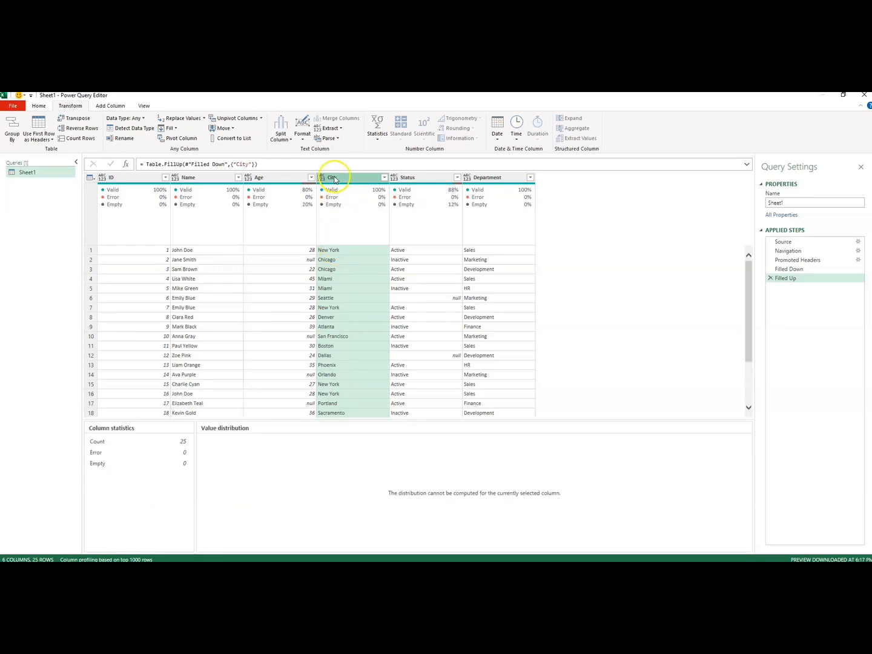
left_click(412, 180)
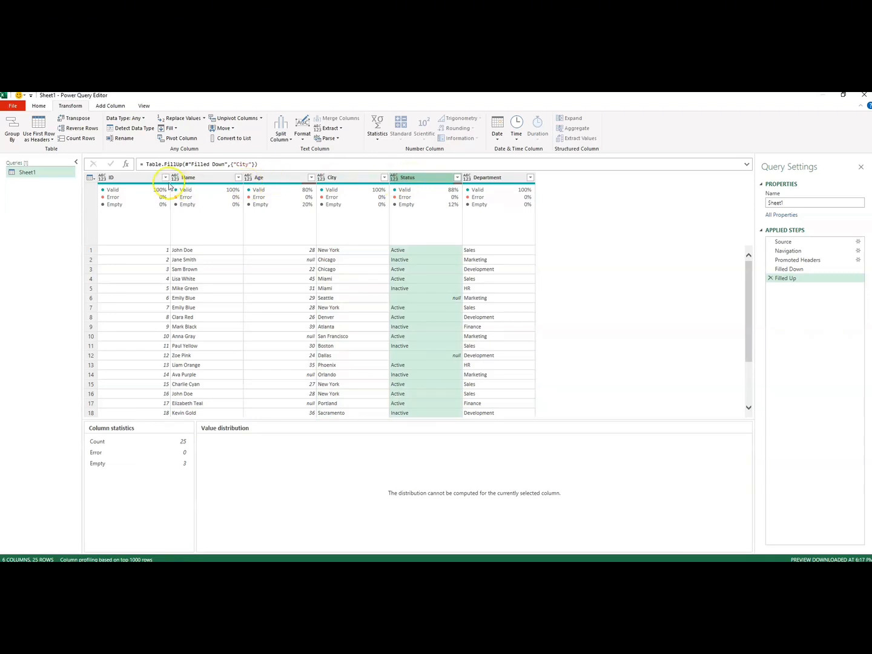
left_click(189, 178)
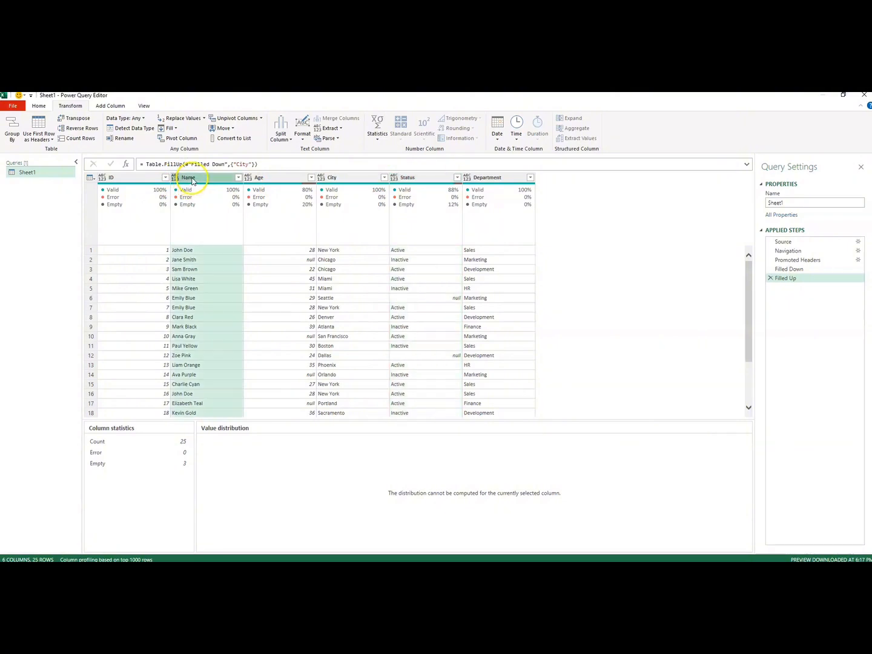
left_click(270, 178)
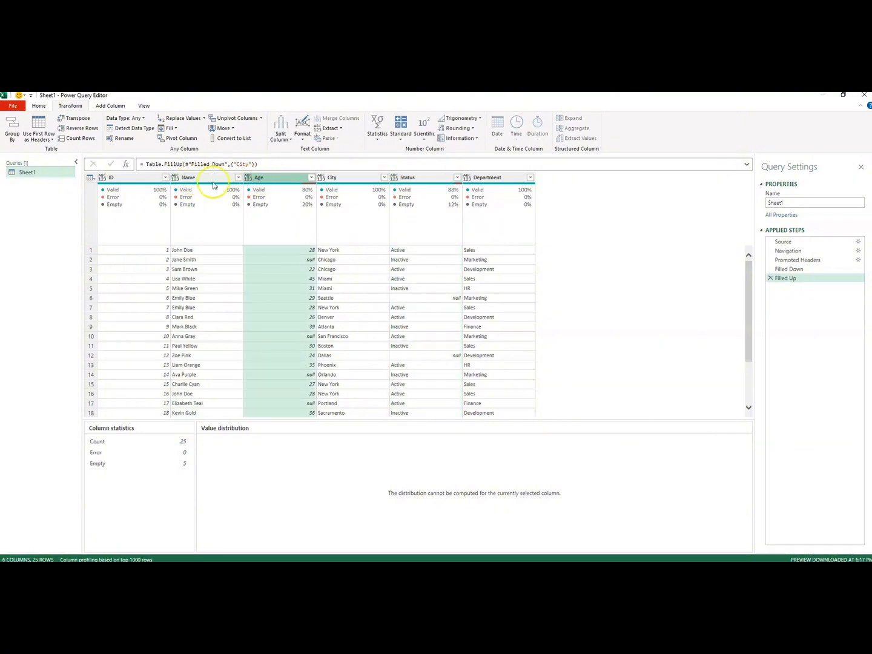
left_click(185, 179)
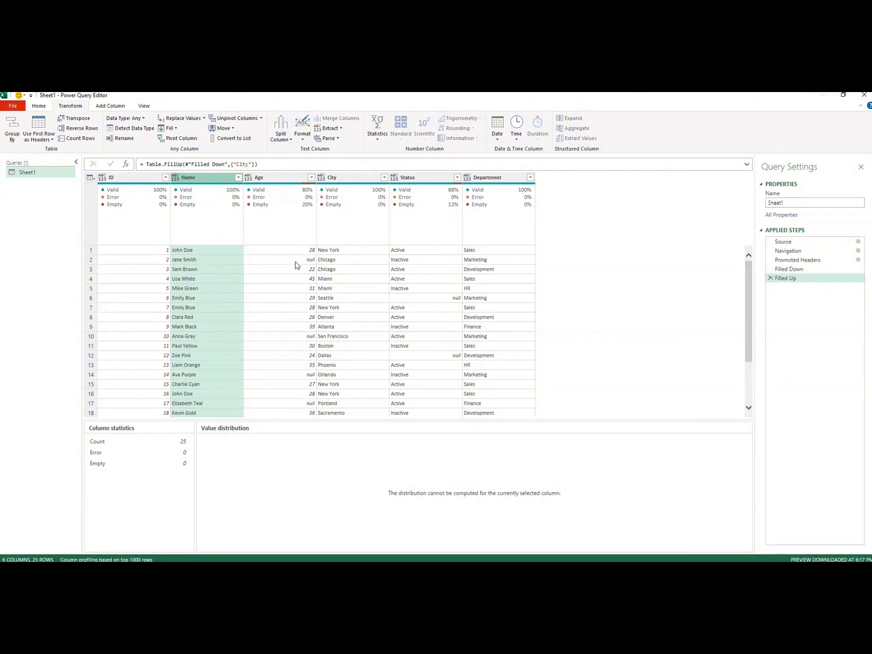
left_click(265, 180)
mouse_move(230, 193)
left_click(333, 177)
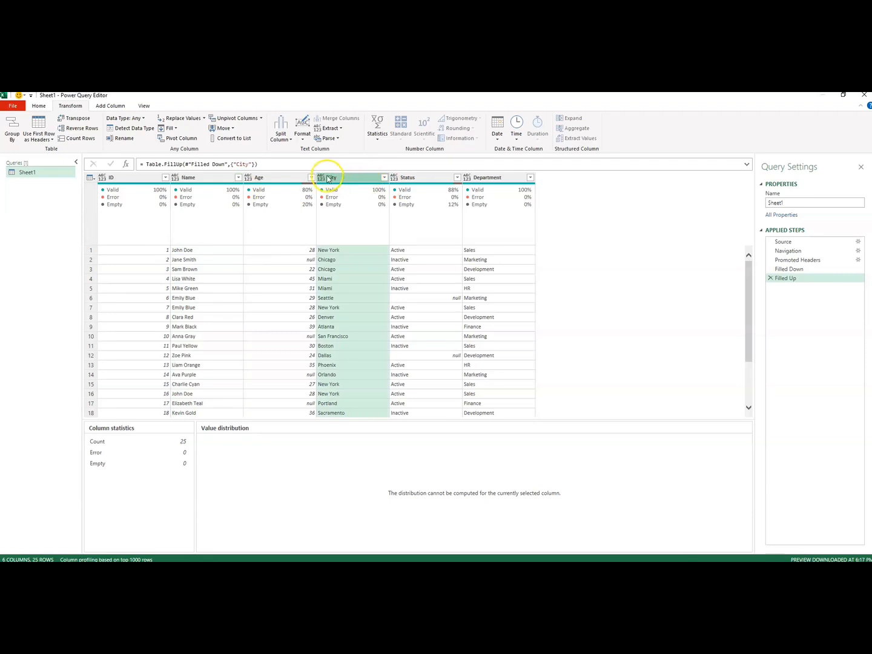
Fill empty cells downward in the Status column and in the Department column.
left_click(416, 179)
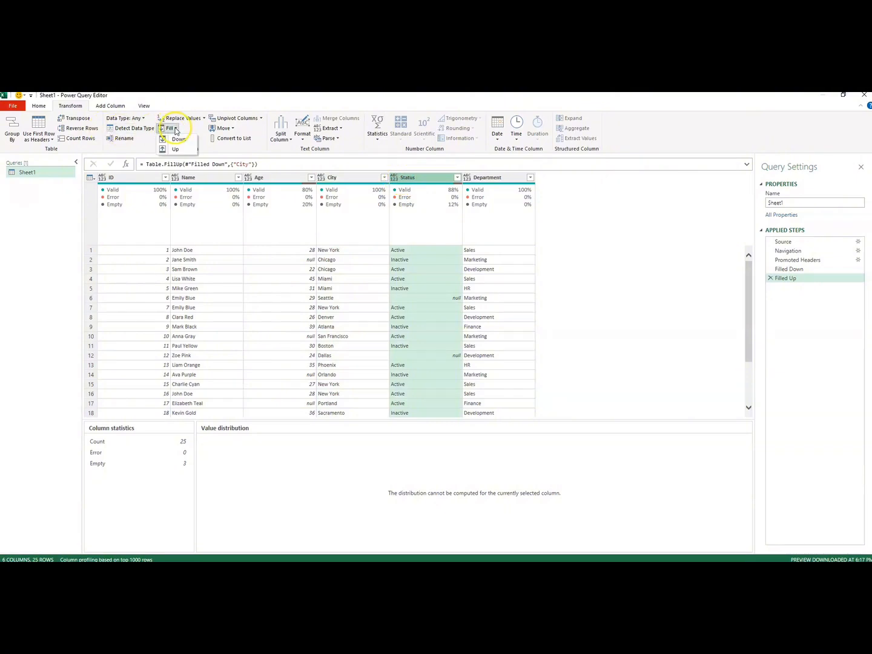
left_click(172, 128)
left_click(174, 143)
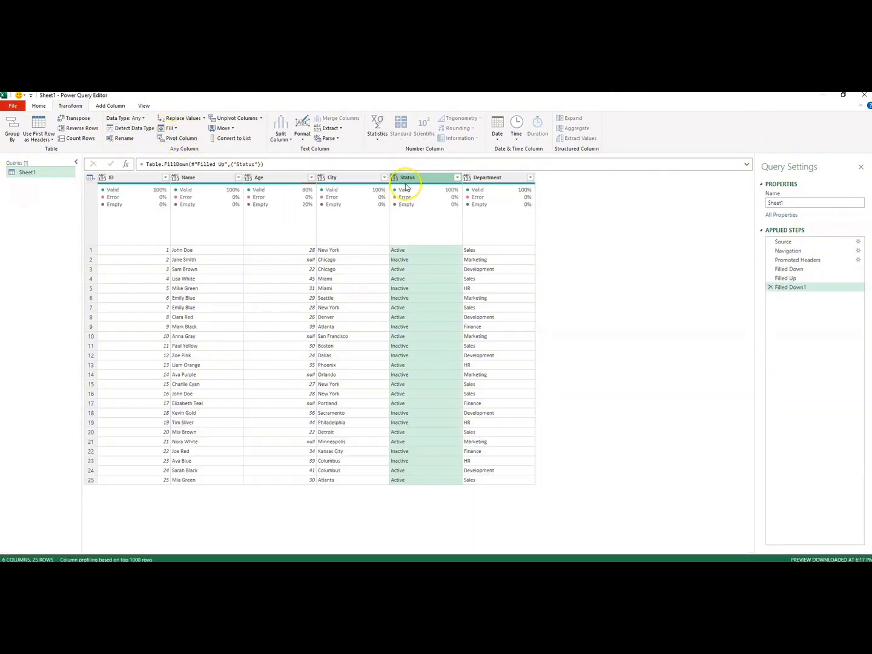
left_click(472, 179)
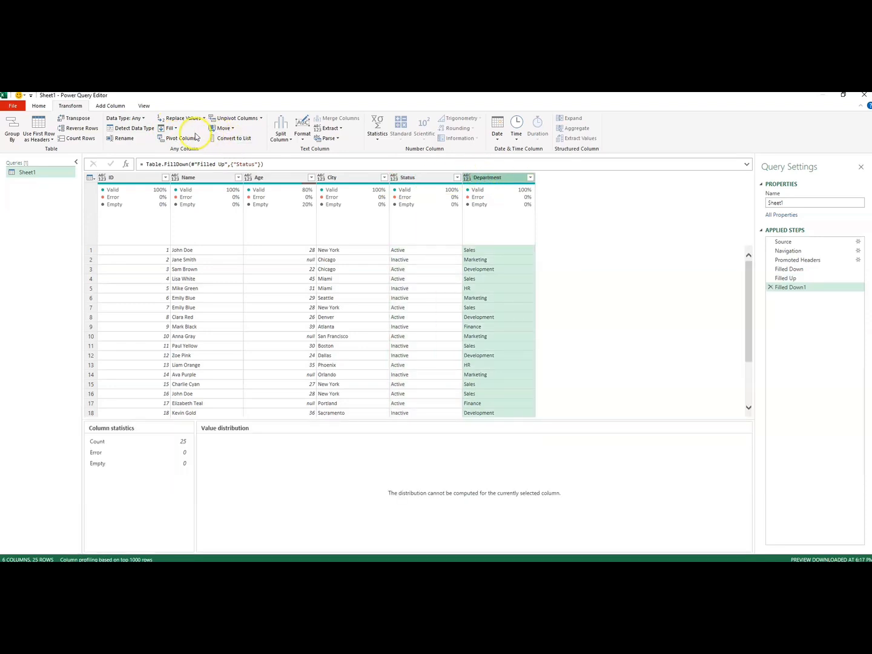
left_click(171, 129)
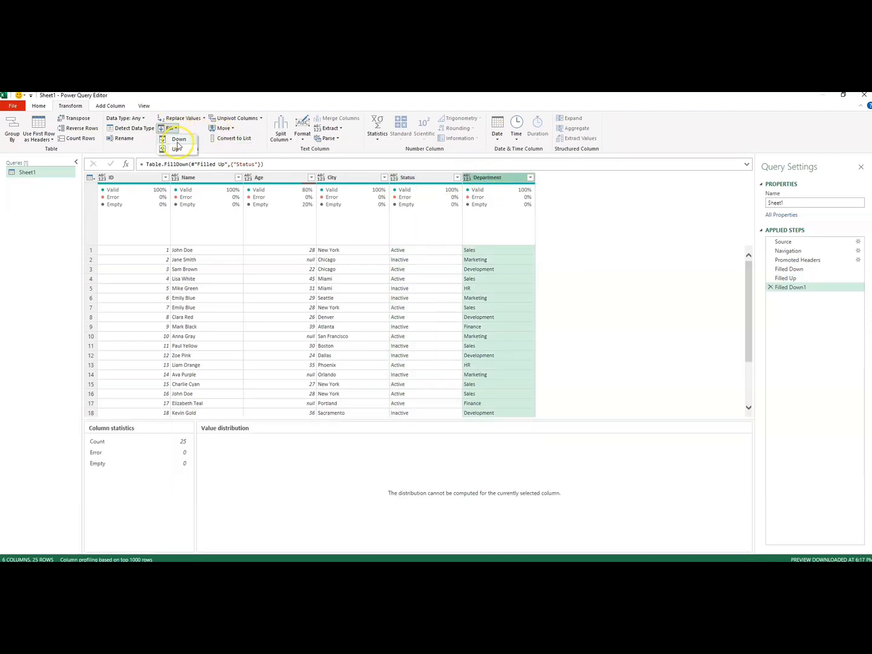
left_click(178, 140)
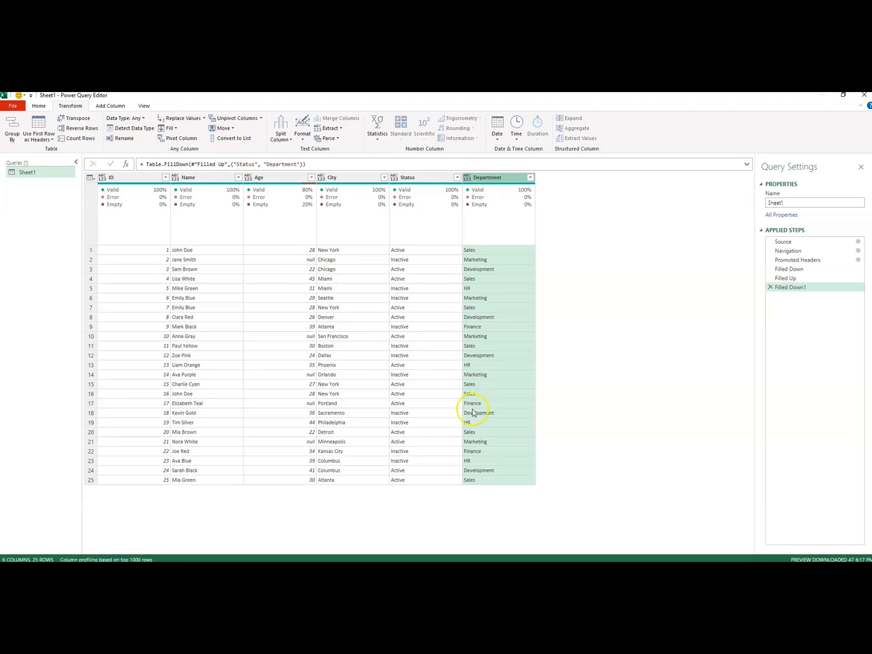
Replace the value "Inactive" with "Not Active" throughout the Status column.
left_click(405, 178)
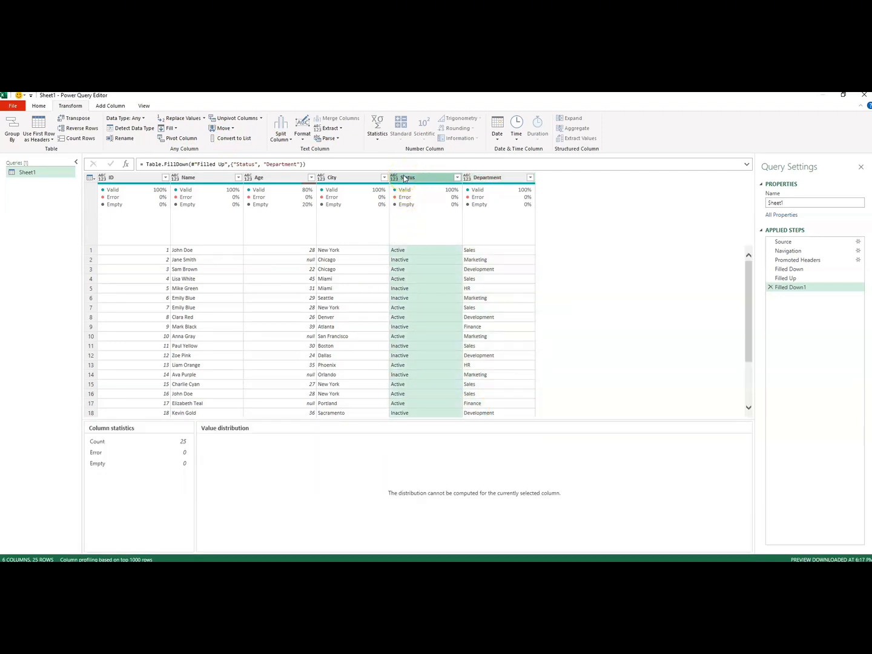
left_click(405, 179)
left_click(414, 183)
left_click(204, 120)
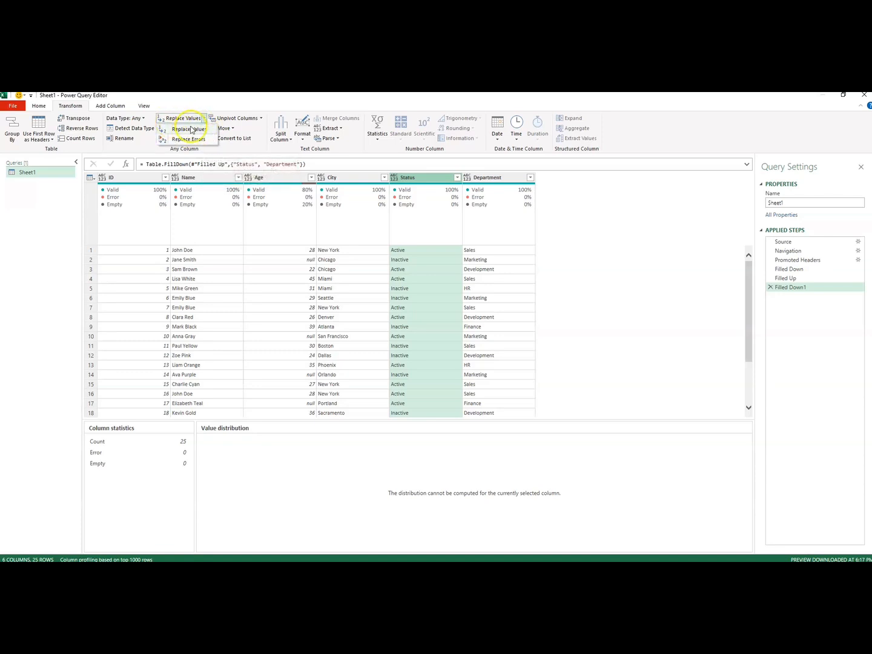
left_click(190, 129)
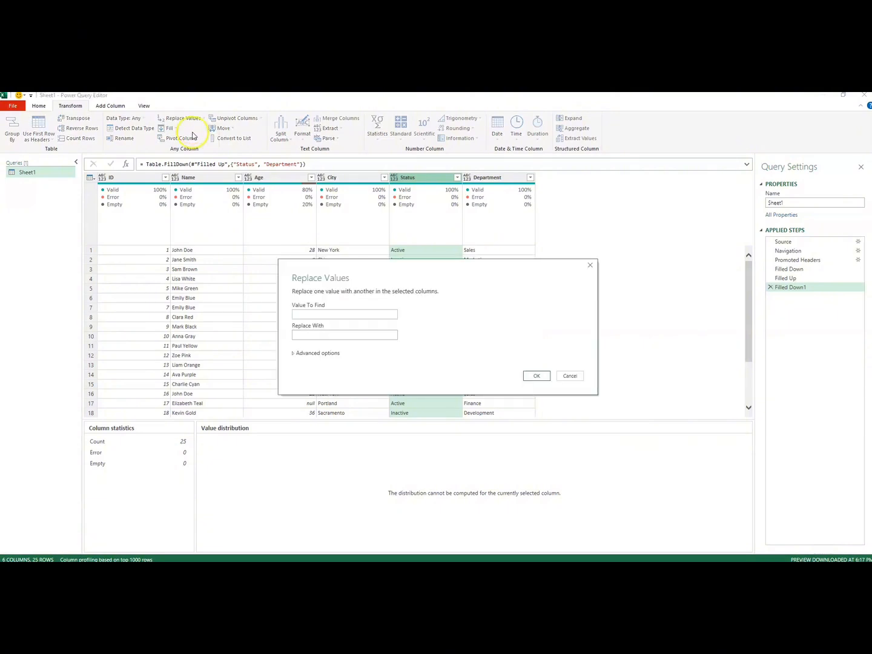
left_click(299, 313)
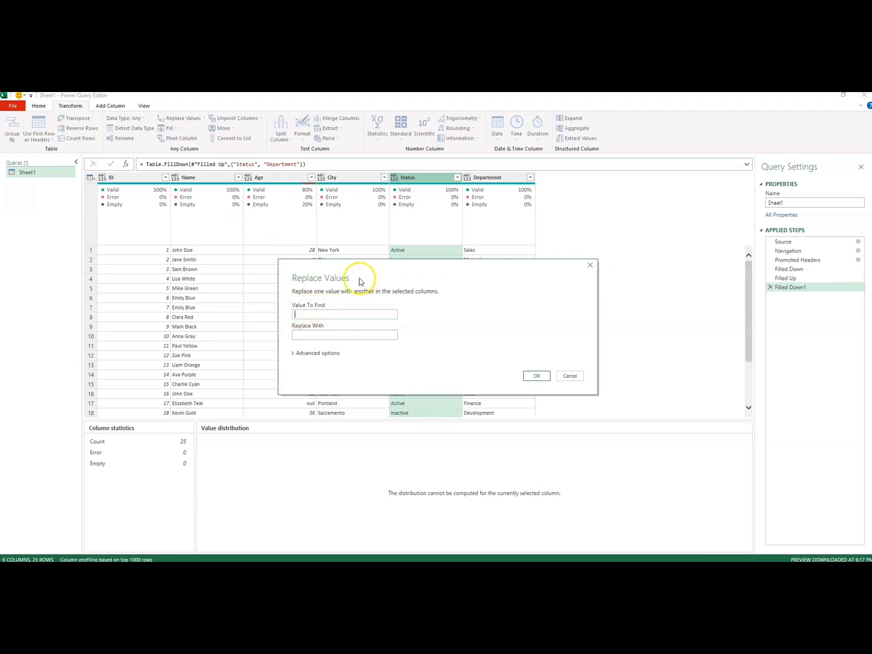
left_click_drag(356, 278, 282, 312)
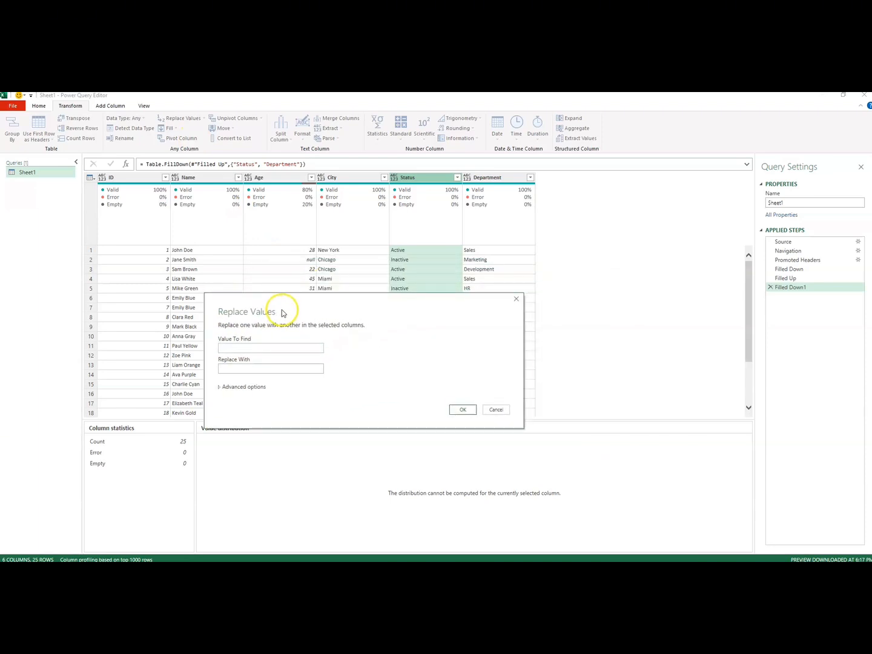
left_click(245, 346)
type("Inactive")
left_click(239, 368)
type("Not Active")
left_click(460, 410)
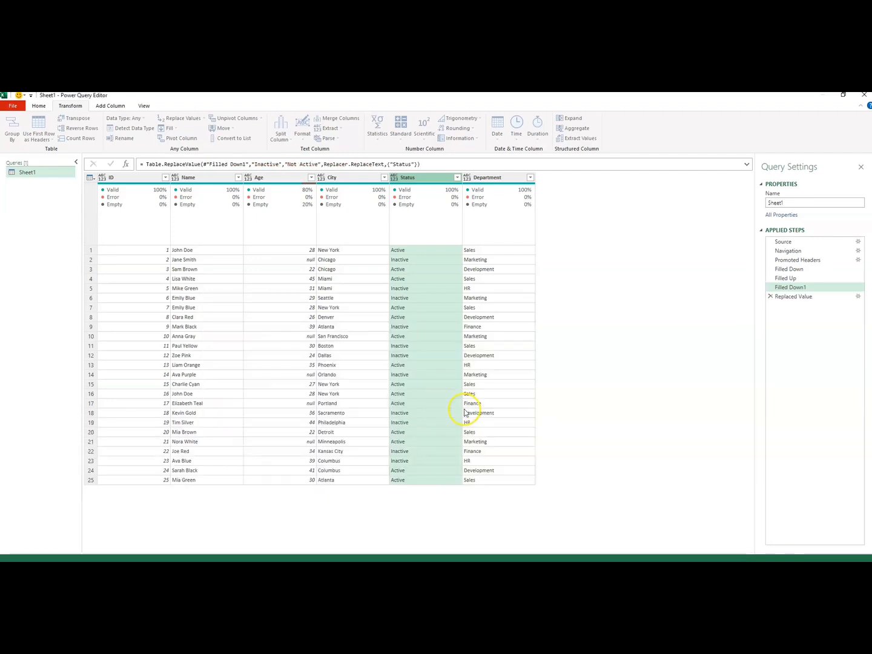